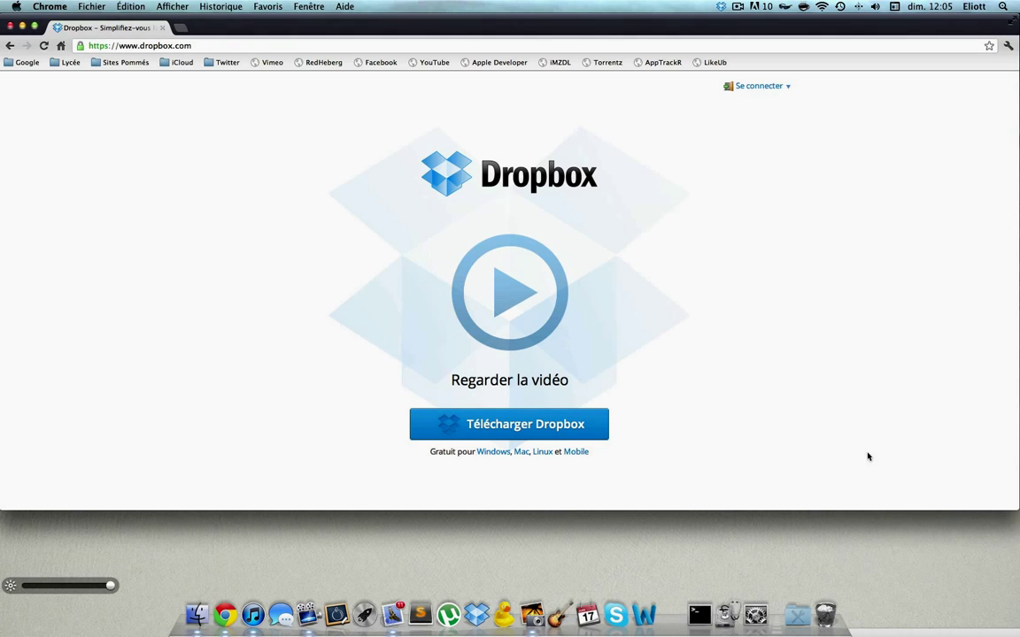
Step: Start the Télécharger Dropbox download and bring the browser's download-in-progress page back in front
click(557, 426)
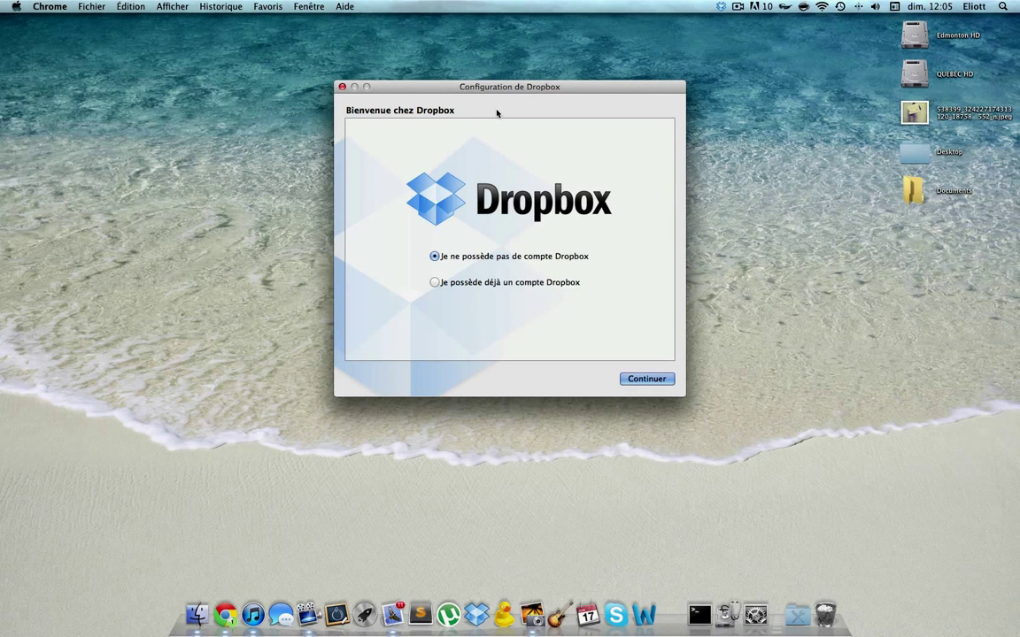
click(228, 615)
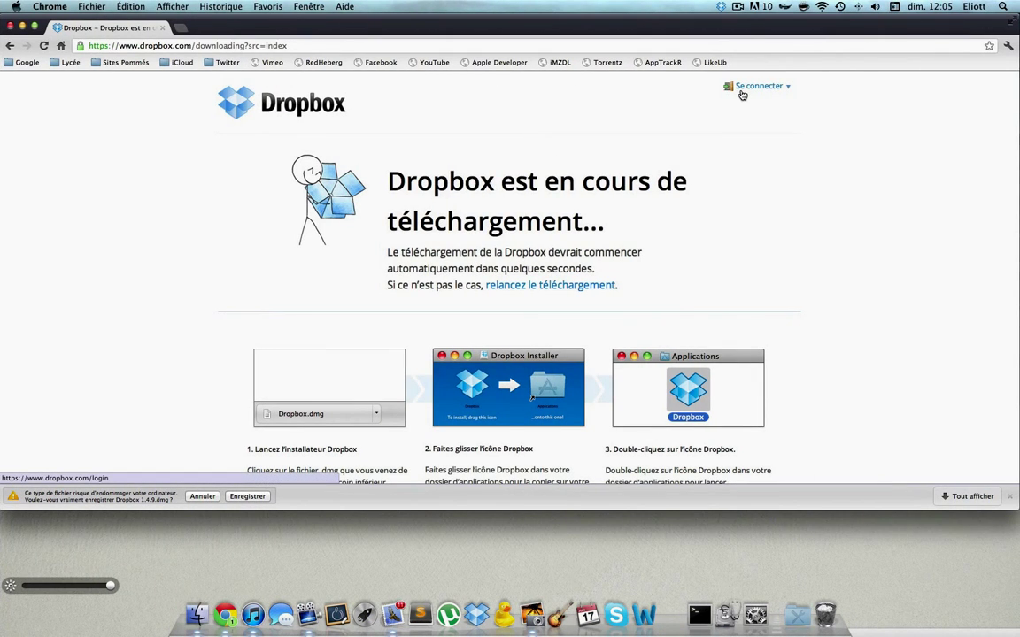
Step: Open the Créer un compte form and enter the user's first and last name
click(744, 88)
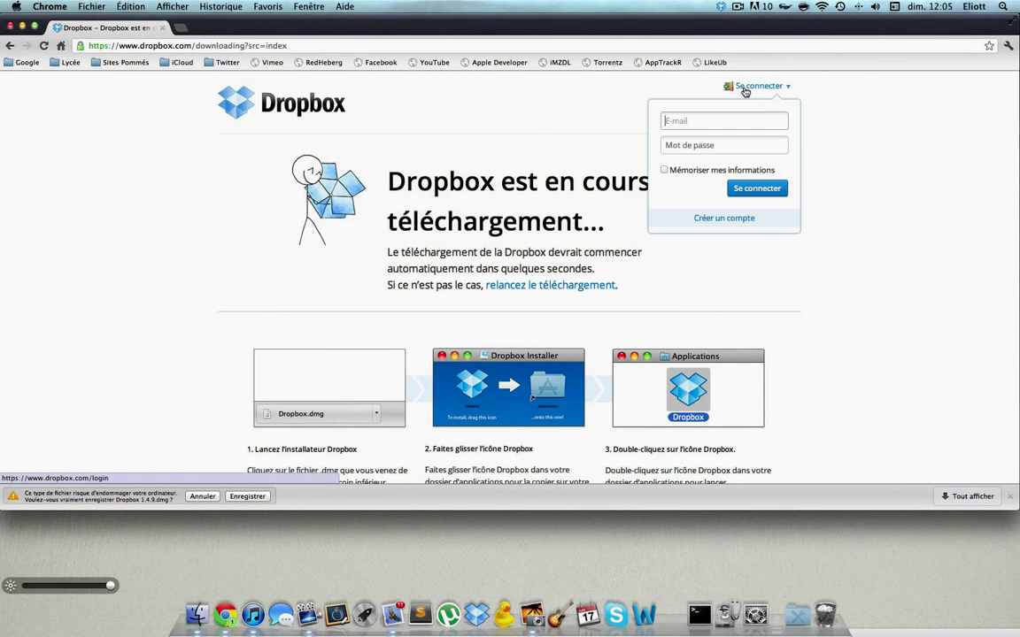
click(705, 218)
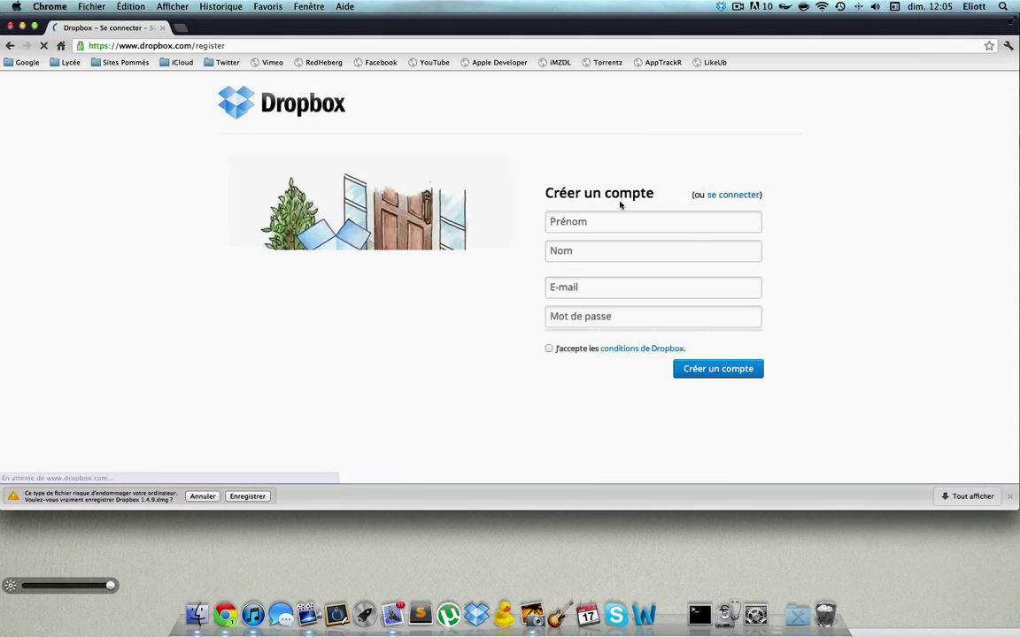
click(609, 226)
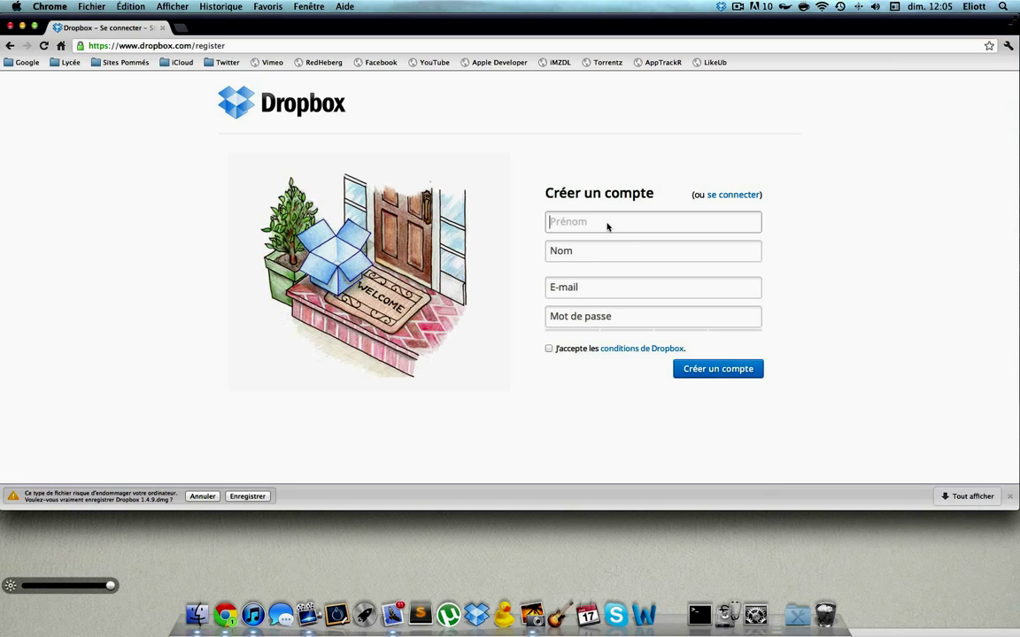
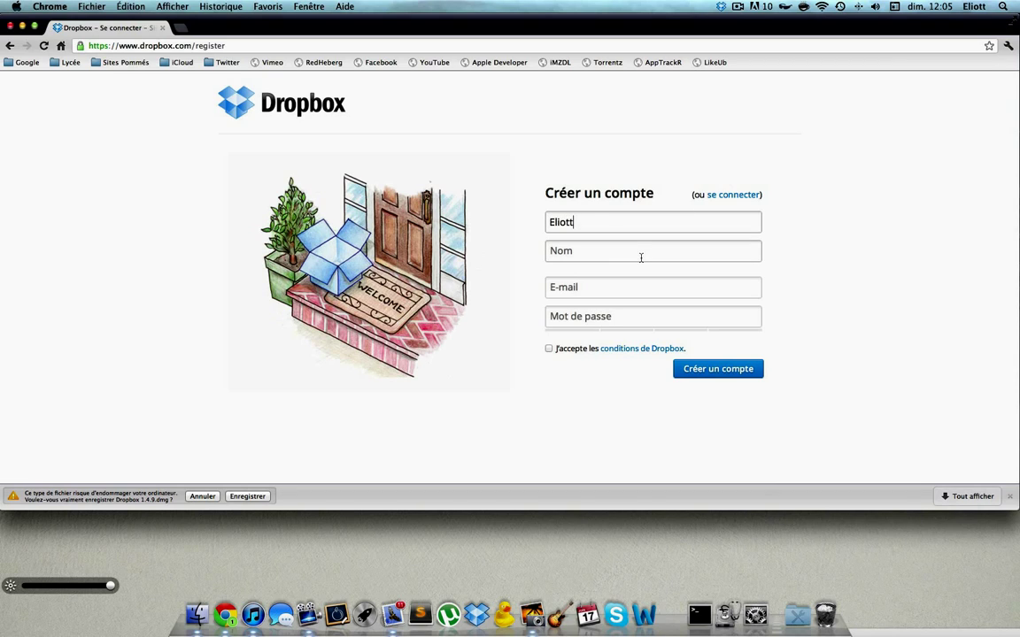
click(641, 254)
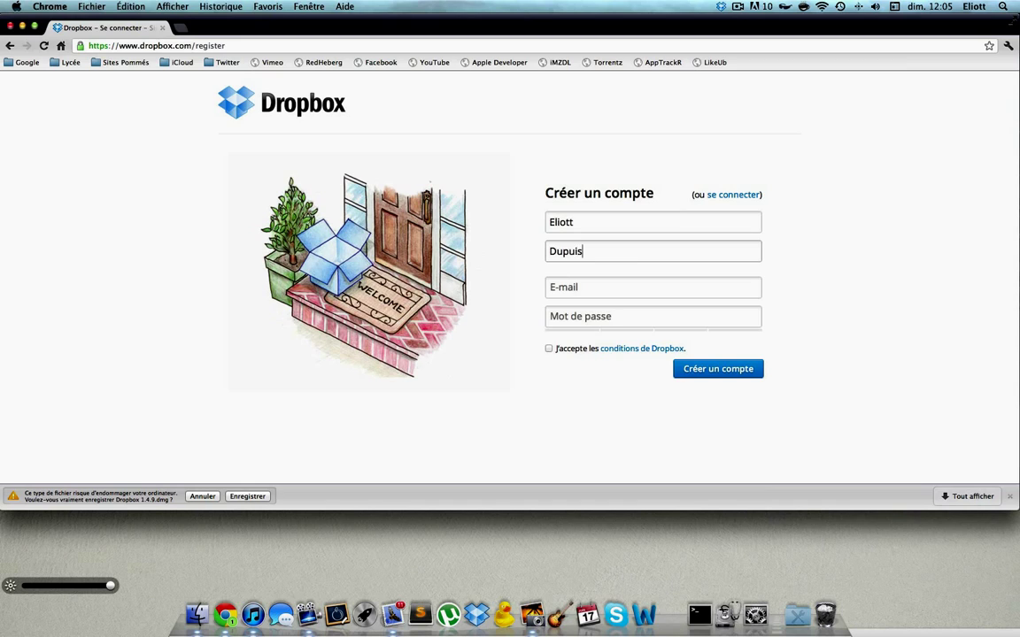
Step: Fill in the e-mail address and account password, accept the terms, and create the account
click(671, 291)
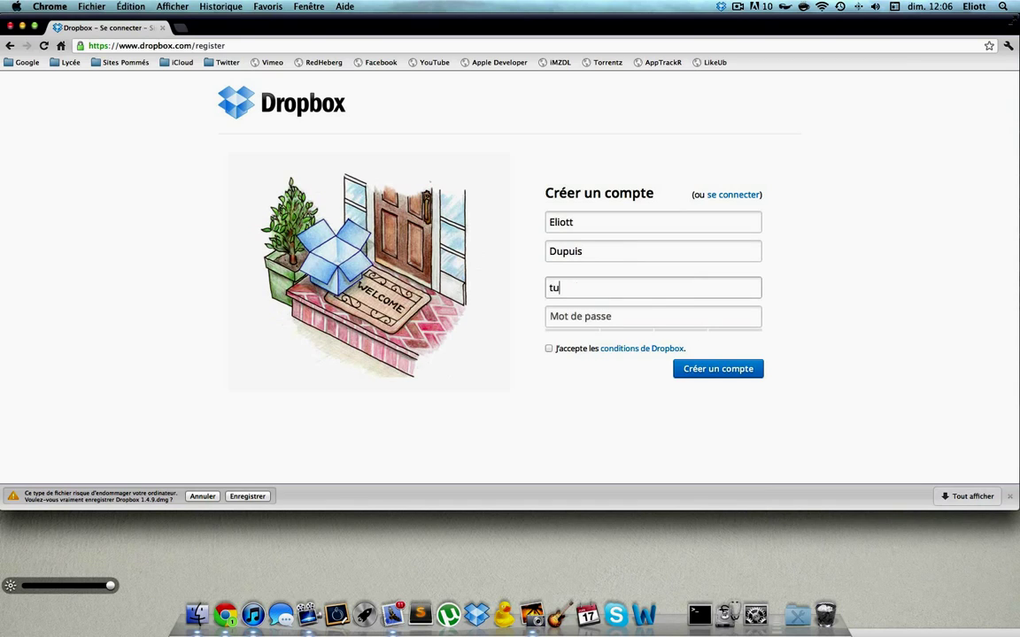
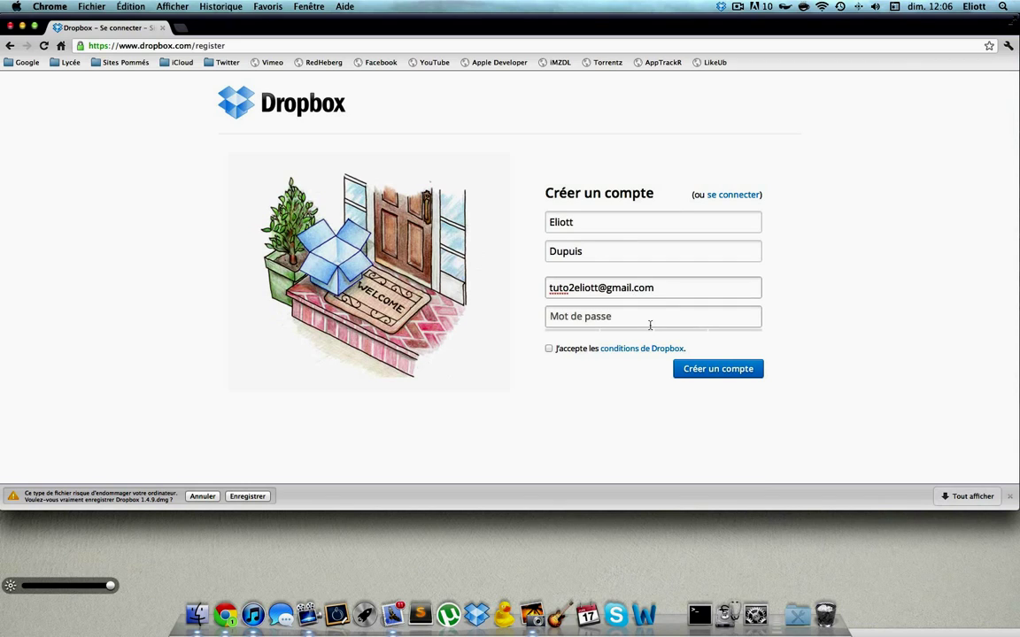
click(650, 325)
text(••••)
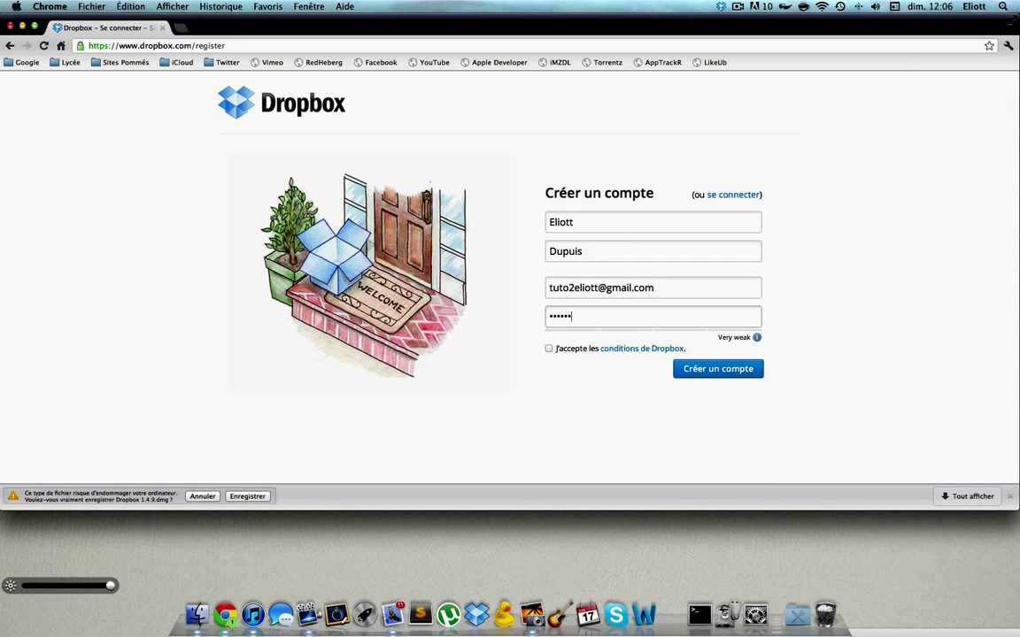
click(549, 349)
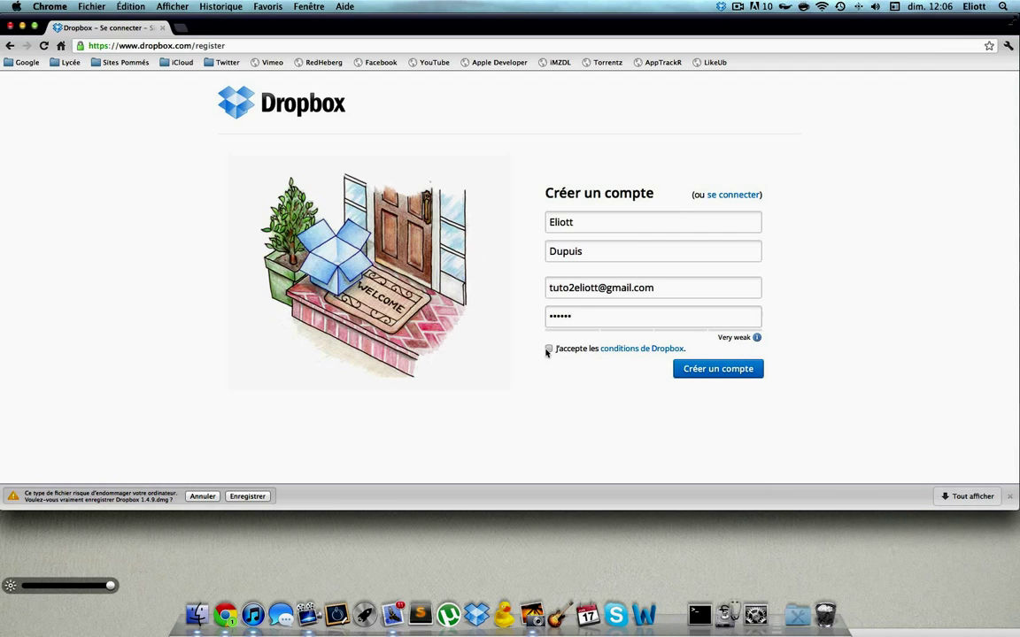
click(717, 376)
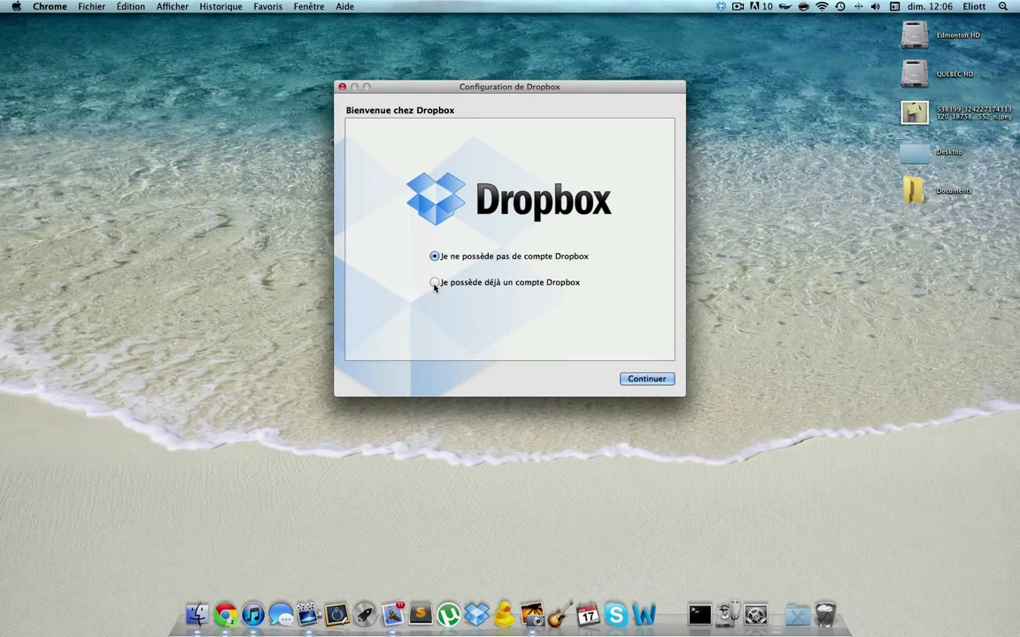
Step: Choose the existing-account option in the installer and enter the account e-mail and password
click(434, 283)
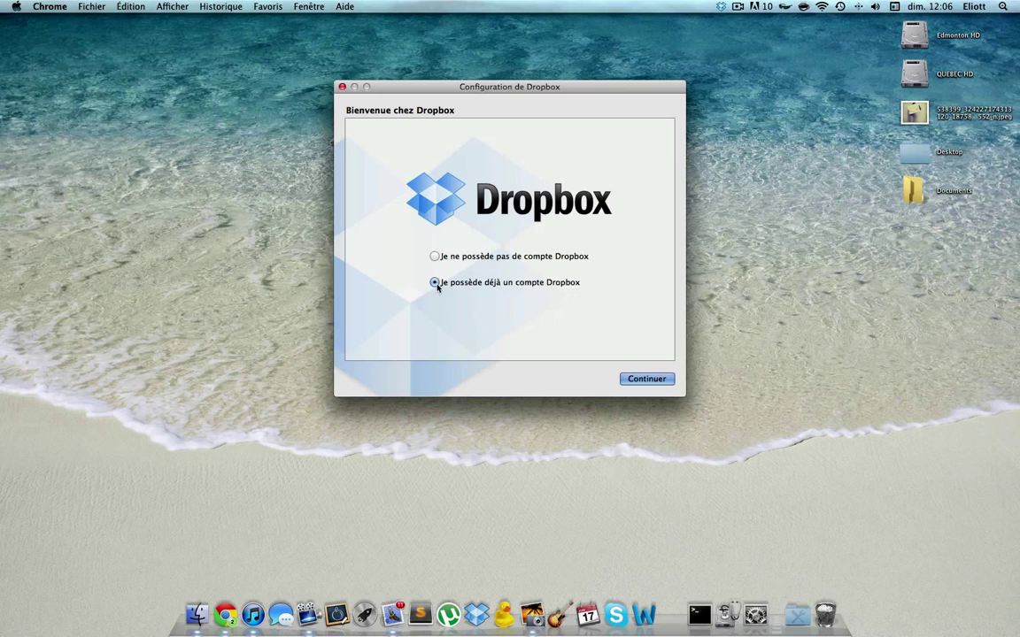
click(638, 380)
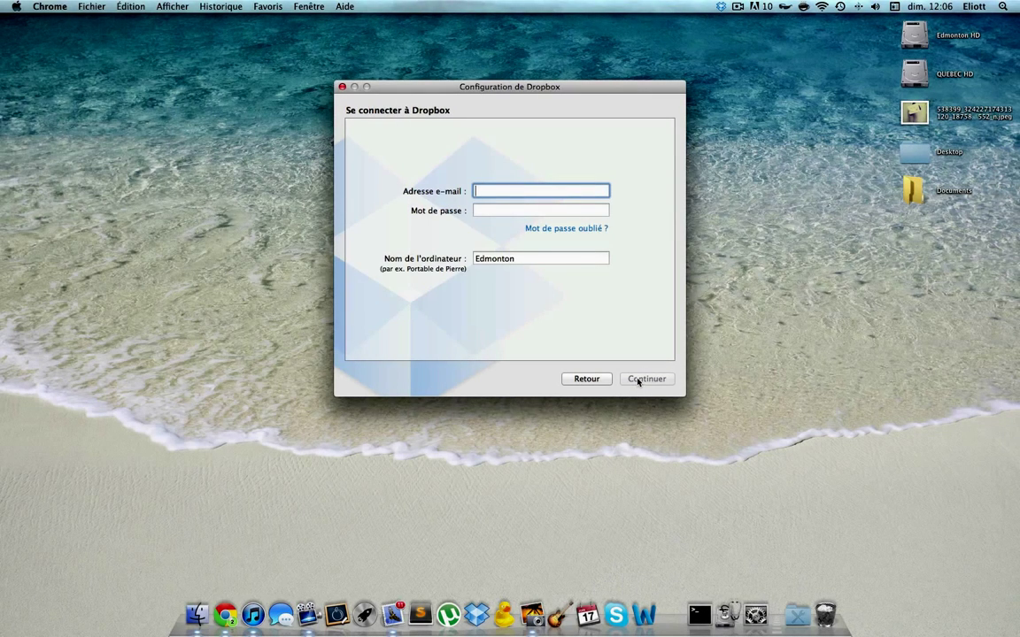
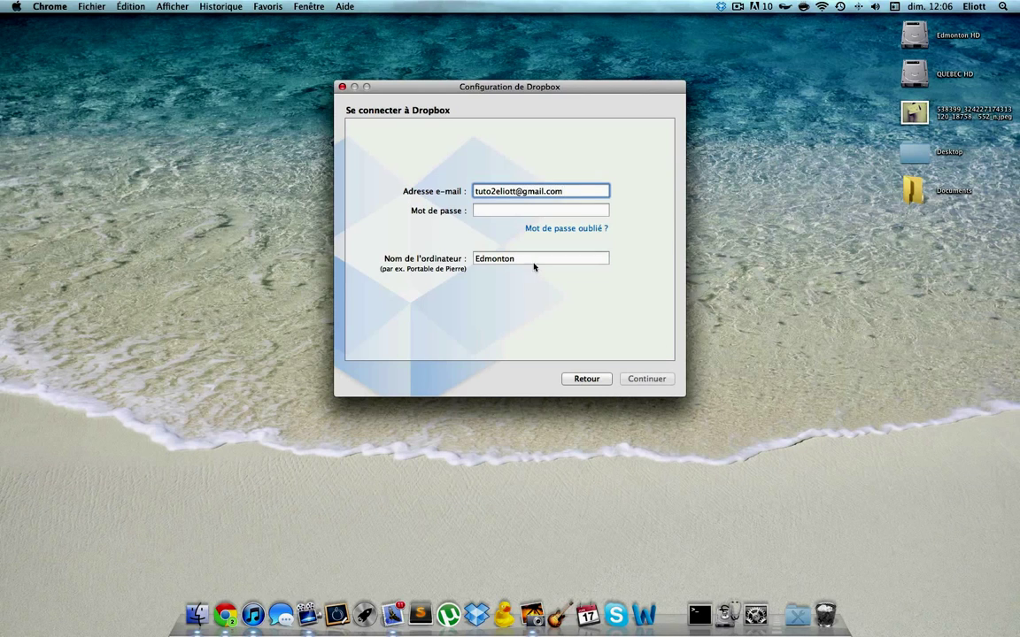
click(488, 209)
text(••••)
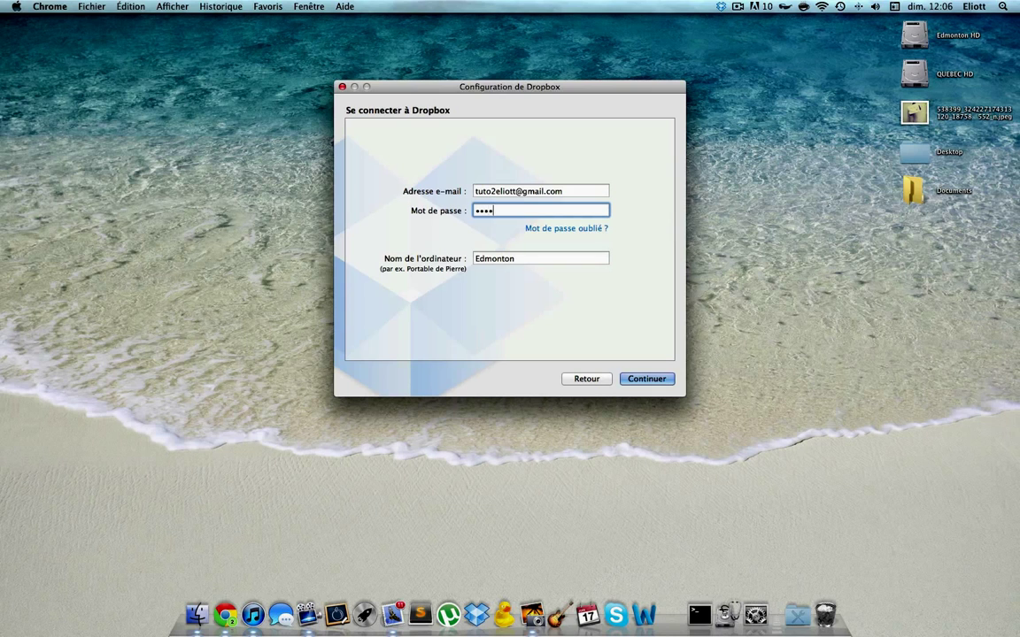
text(•)
Step: Rename the computer to 'iMac', then sign in, re-entering the rejected password
click(475, 257)
double_click(475, 258)
key(BackSpace)
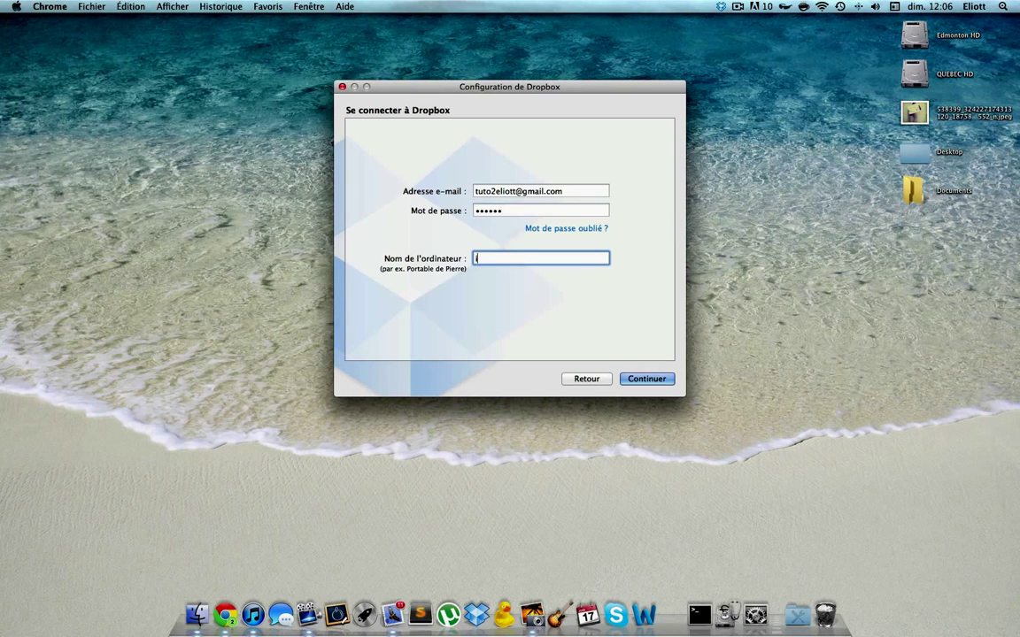
text(iMac)
key(Return)
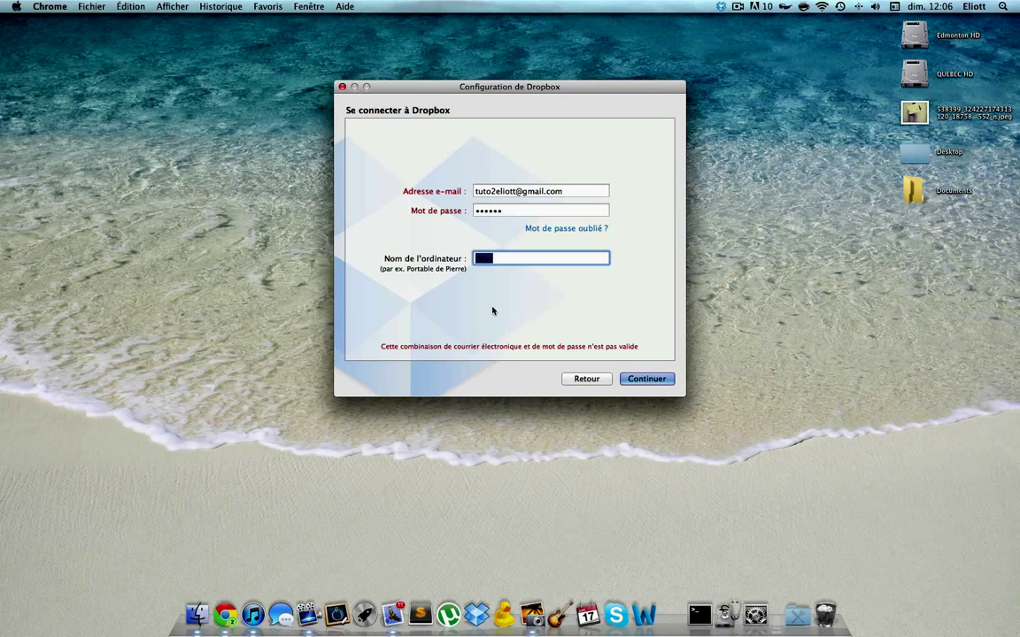
click(493, 211)
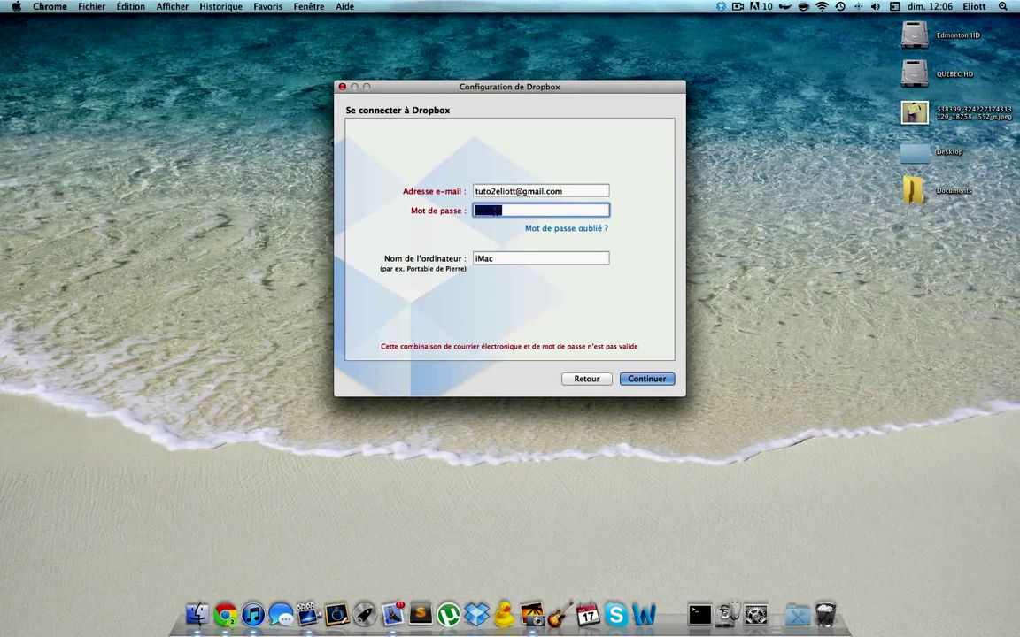
text(••••••)
key(Return)
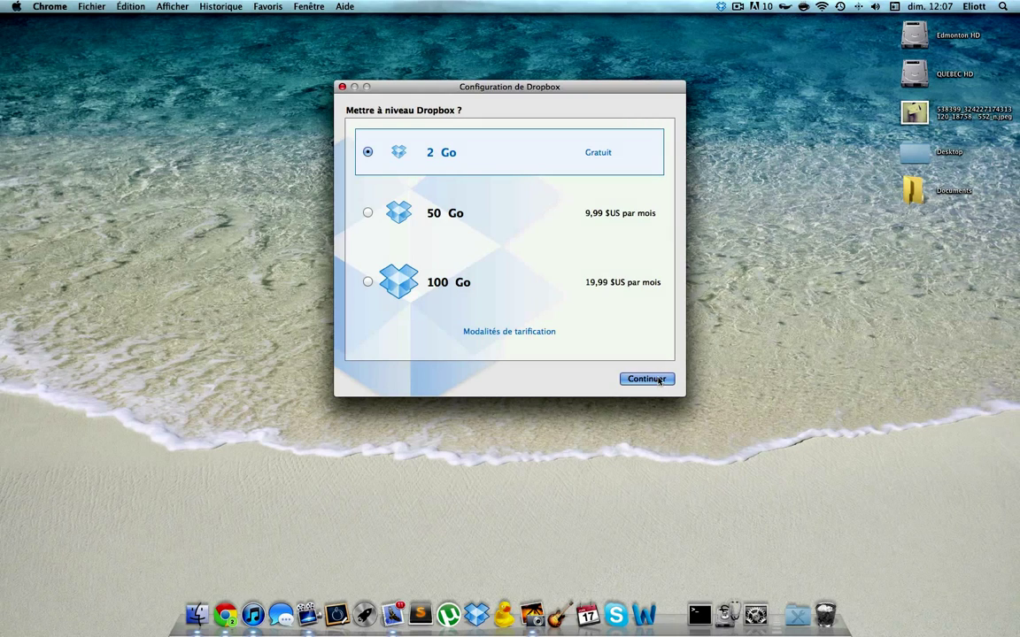
Step: Keep the free 2 Go plan and choose the Avancé setup type to reach the folder location page
click(659, 380)
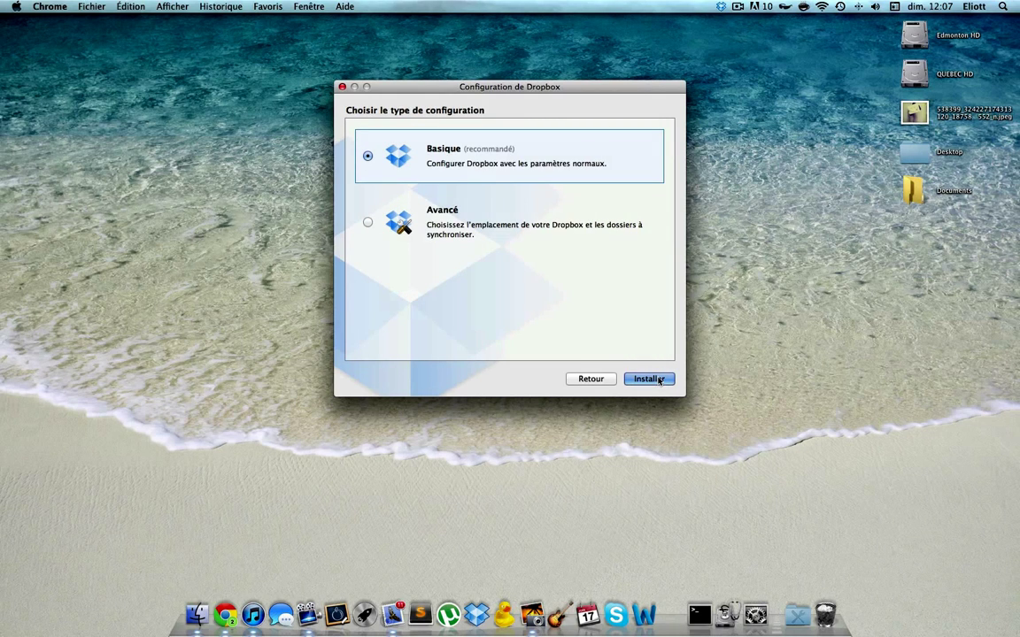
click(474, 235)
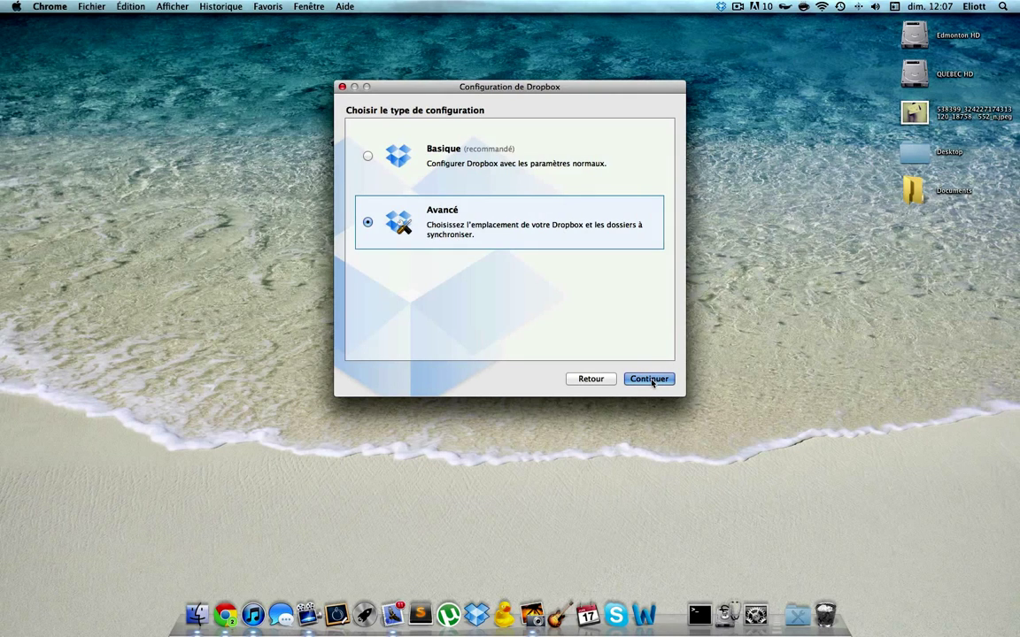
click(448, 154)
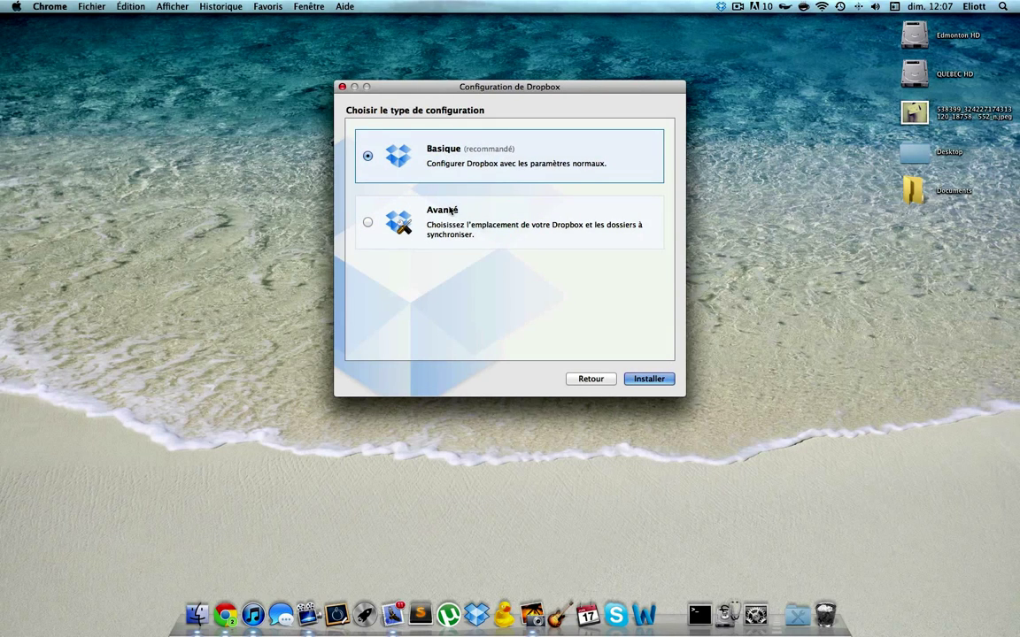
click(450, 210)
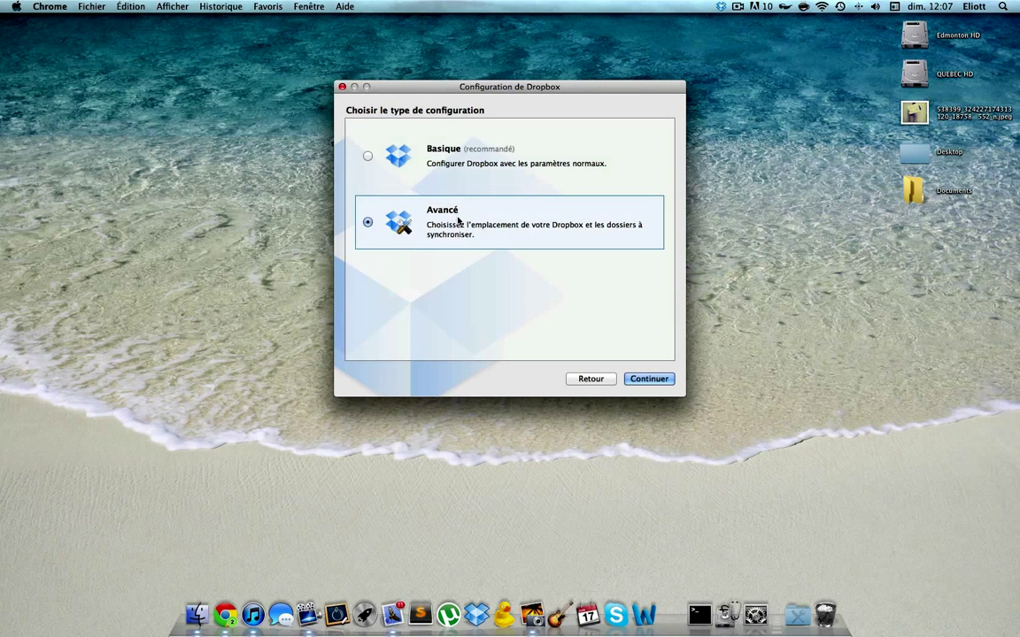
click(633, 381)
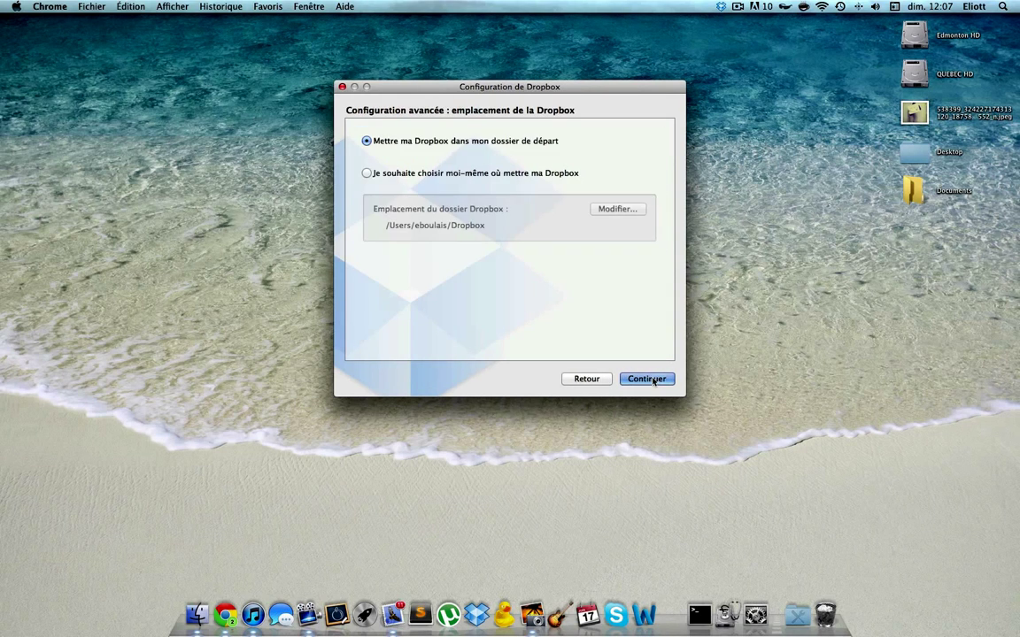
Step: Set the Dropbox folder location to Bureau (Desktop) via 'Je souhaite choisir moi-même'
click(367, 174)
click(616, 210)
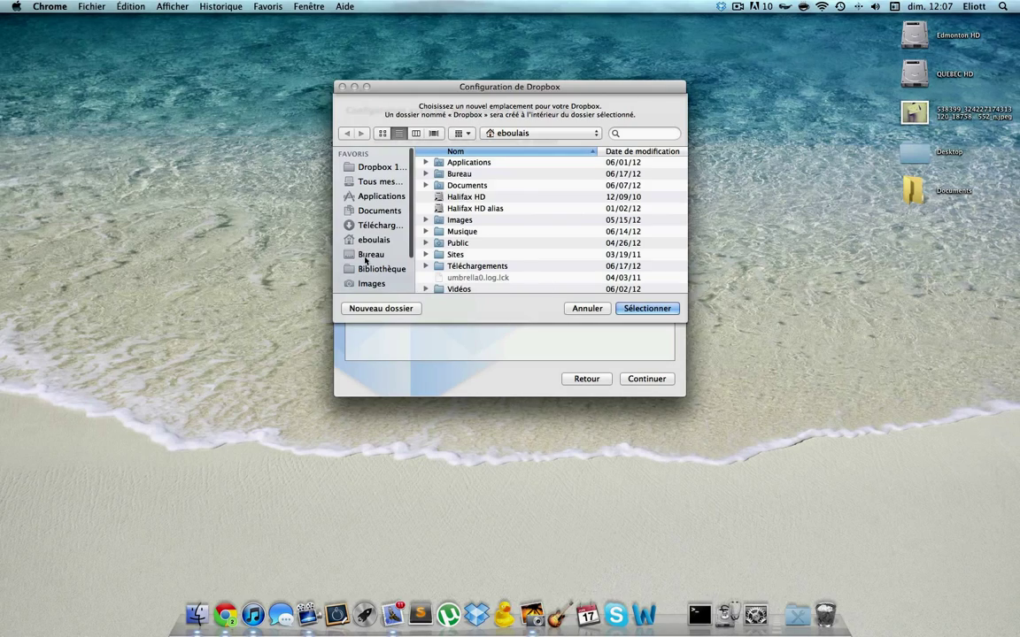
click(371, 254)
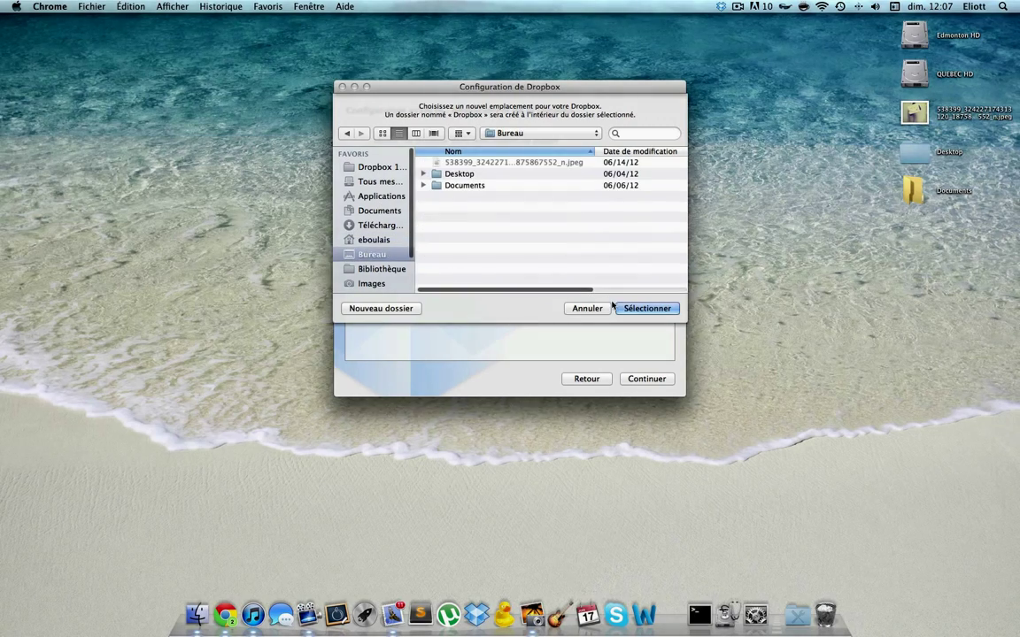
click(646, 309)
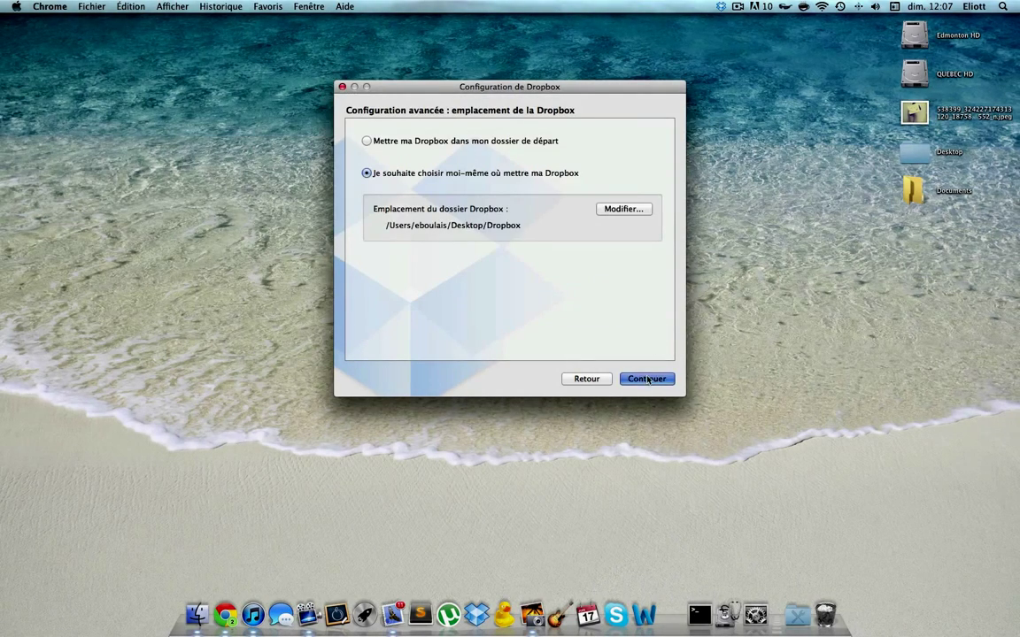
click(648, 379)
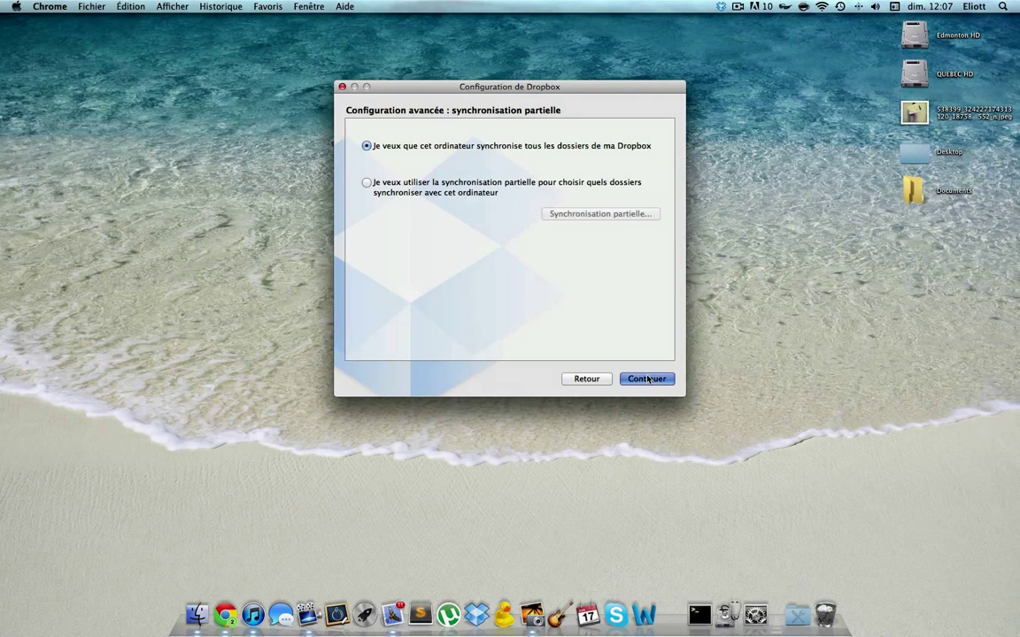
Step: Keep syncing all folders, skip through the tour, and click Terminer
click(647, 379)
click(647, 379)
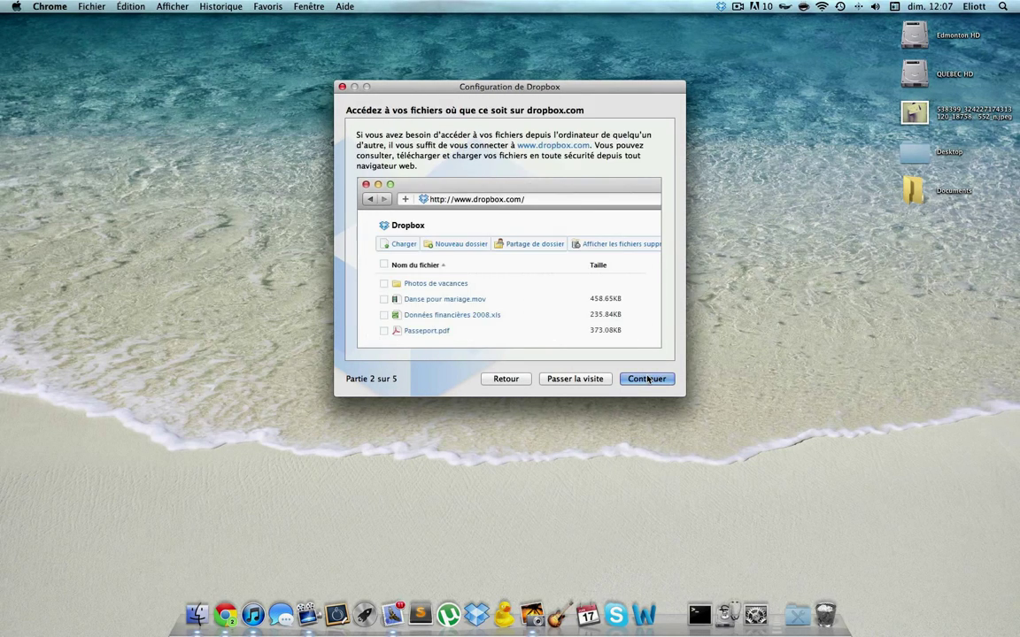
click(647, 378)
click(647, 379)
click(647, 378)
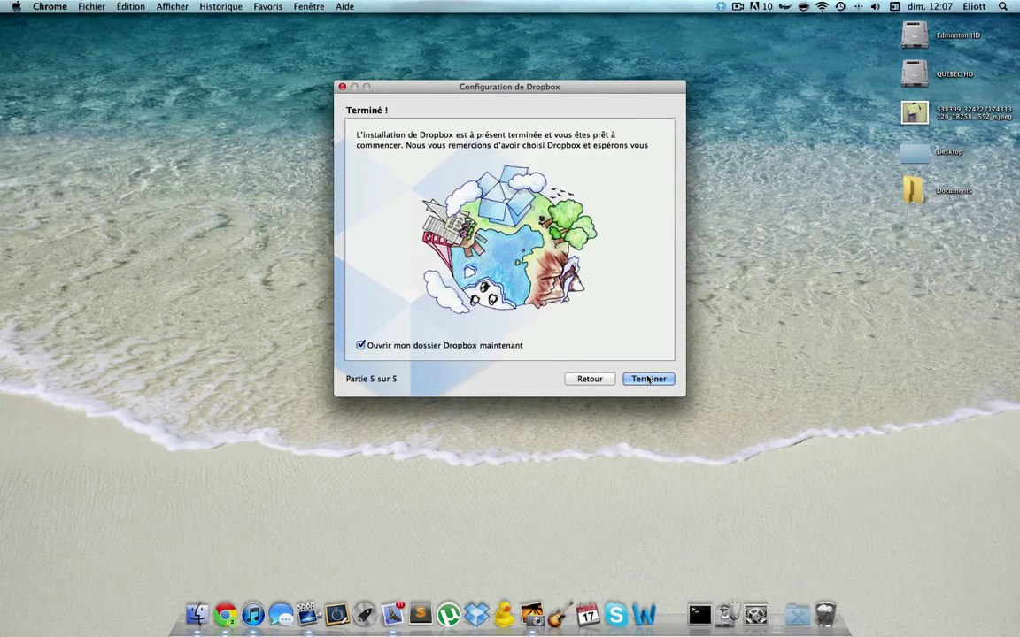
click(647, 379)
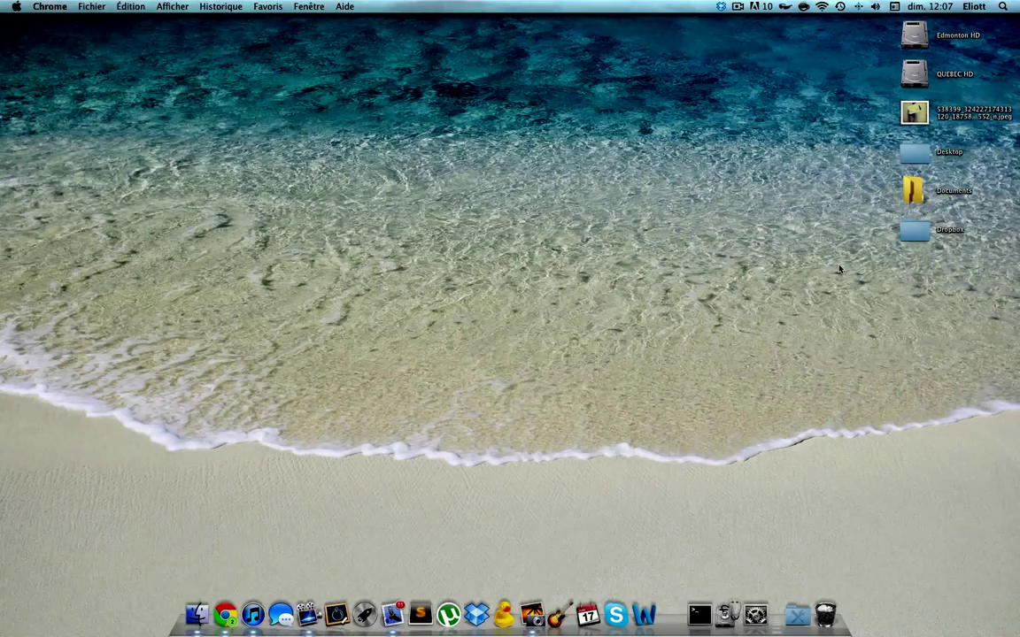
Step: Open the desktop Dropbox folder, expand Photos and Public, and drag the desktop jpeg into it
click(839, 265)
double_click(909, 235)
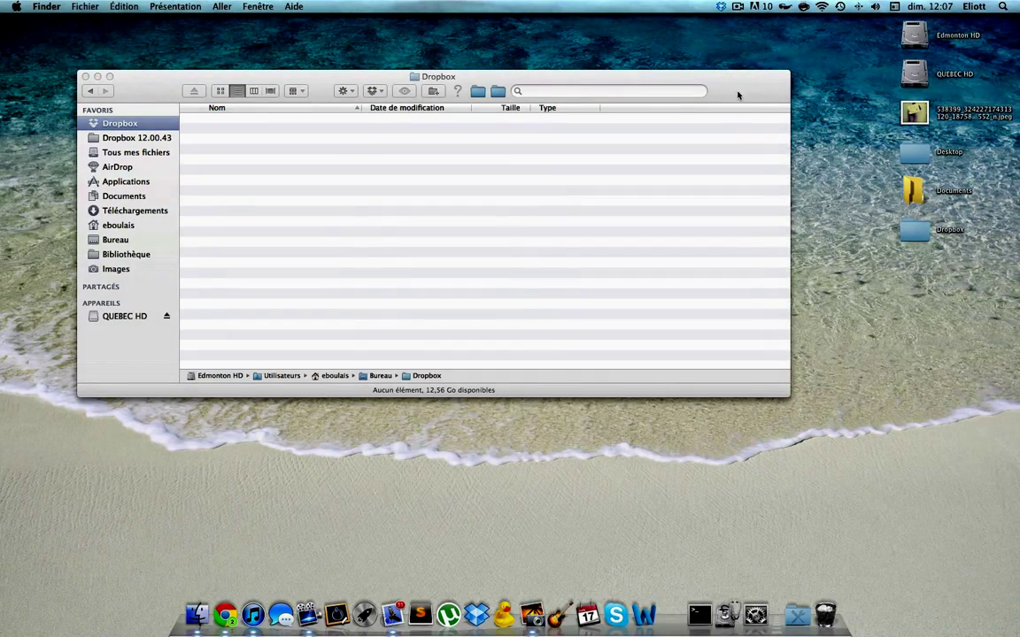
click(745, 93)
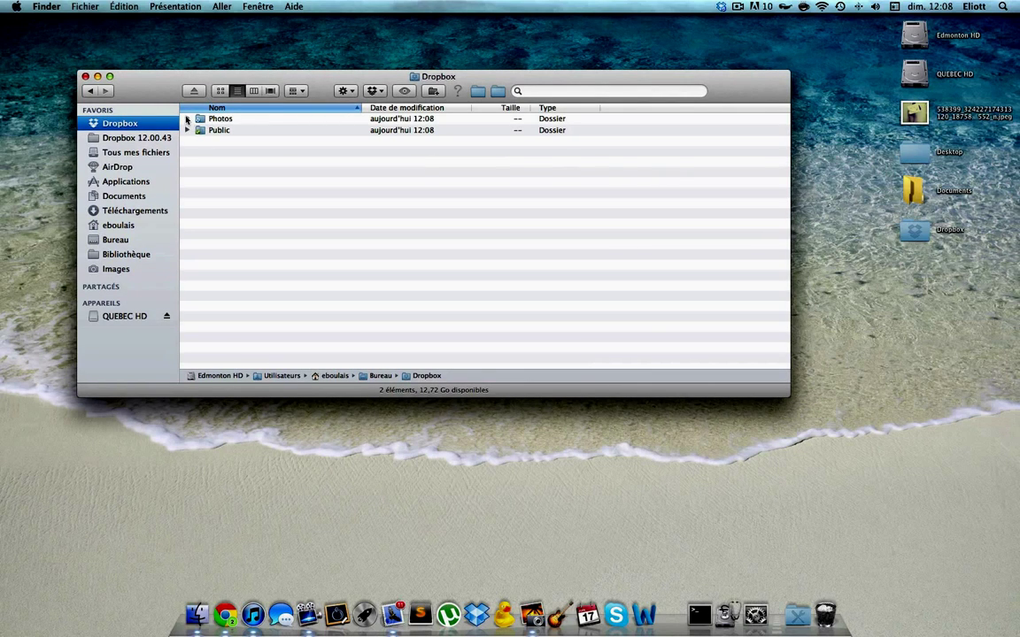
click(187, 119)
click(187, 153)
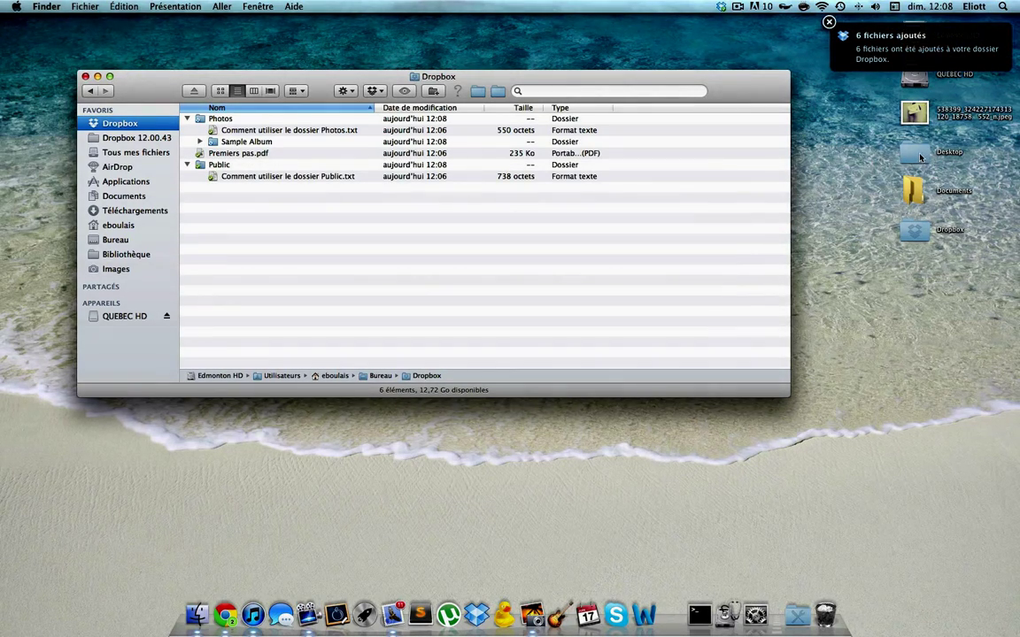
drag(915, 112, 200, 200)
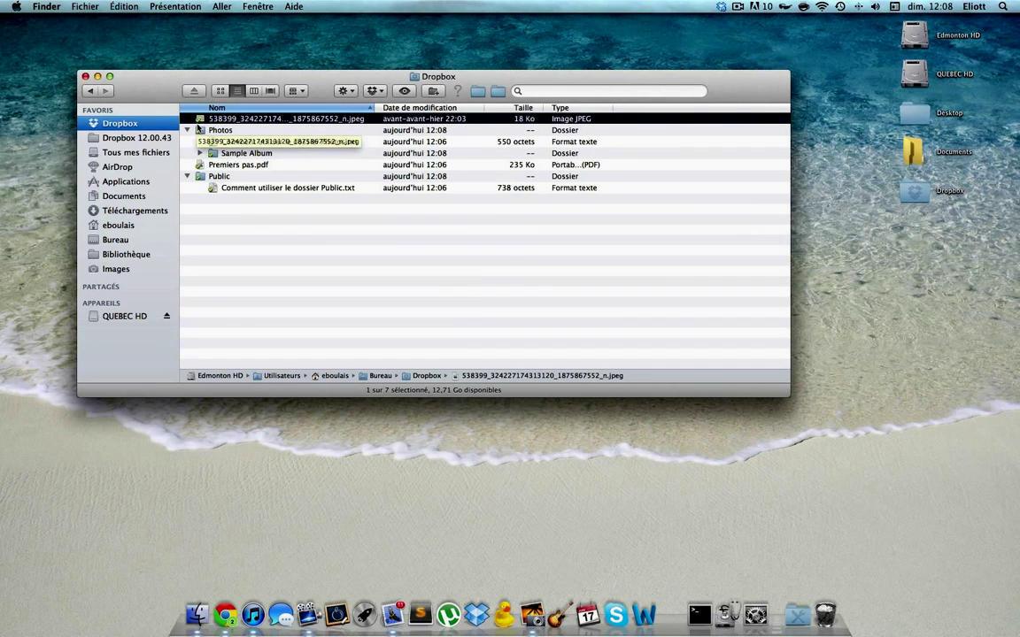
click(263, 256)
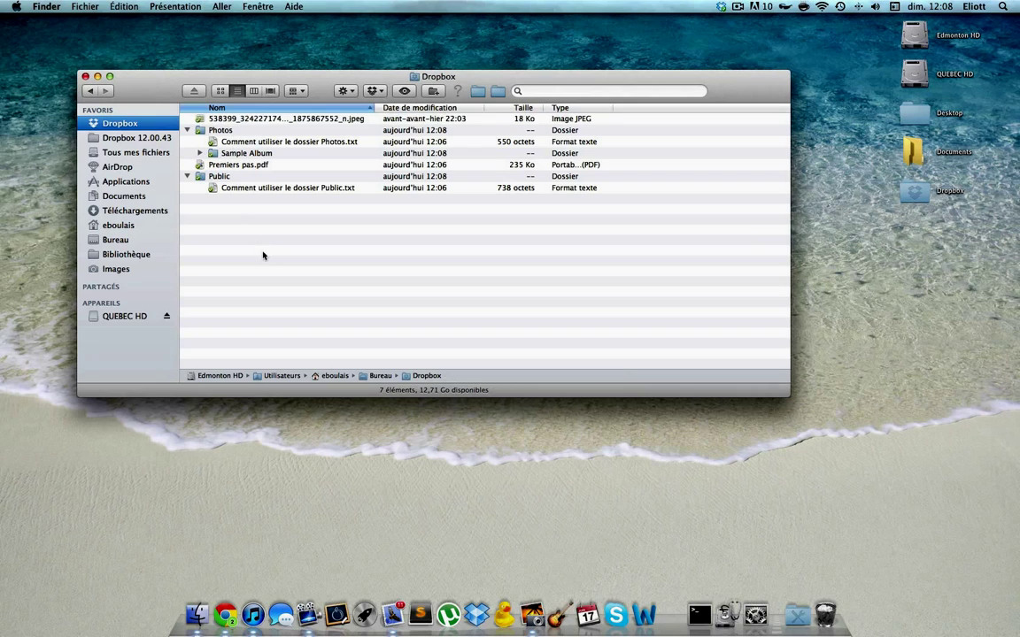